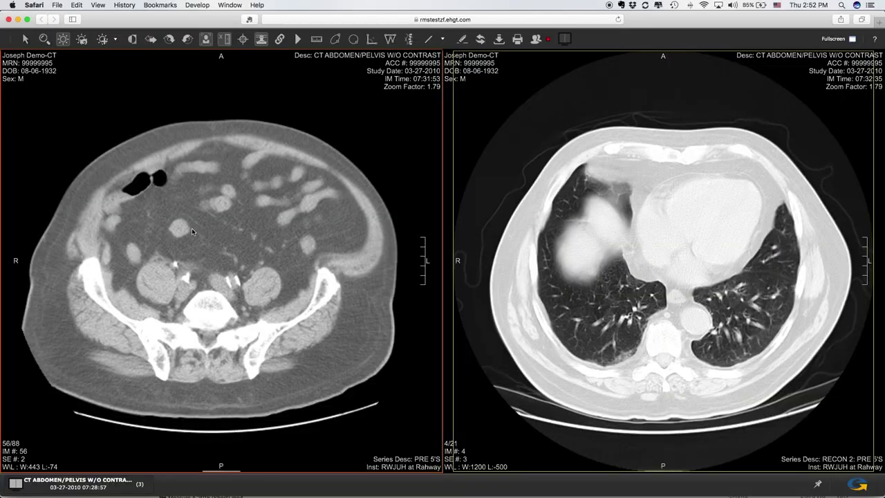
# Adjust the left image's window/level, then load the Scout Images series into the left pane
pyautogui.moveTo(199, 183)
pyautogui.mouseDown()
pyautogui.moveTo(199, 193)
pyautogui.moveTo(199, 170)
pyautogui.mouseUp()
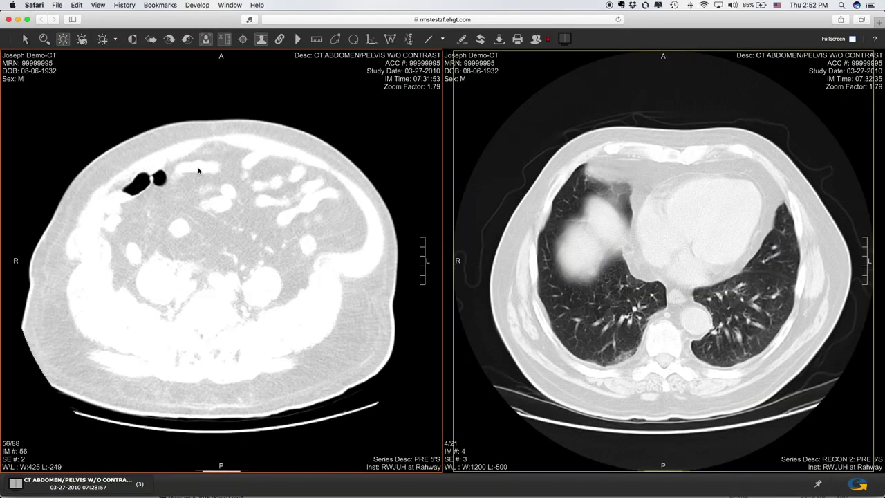
pyautogui.click(76, 484)
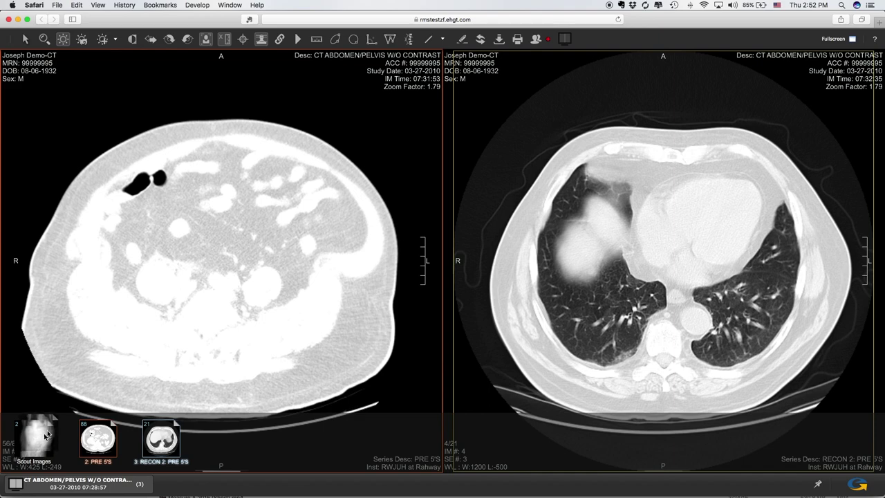
pyautogui.moveTo(38, 434); pyautogui.dragTo(159, 274)
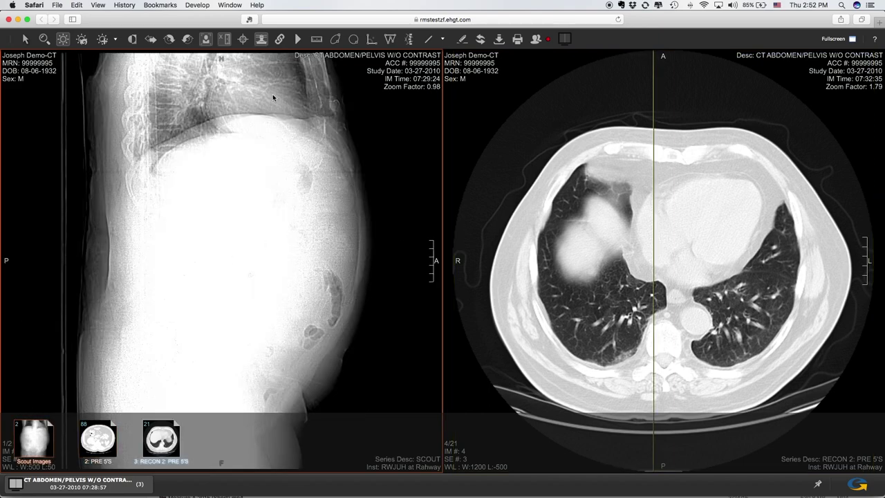
# Set the chest image's window/level to W:1188 L:-215 and step its slices from heart to liver
pyautogui.moveTo(626, 183); pyautogui.dragTo(623, 193)
pyautogui.click(260, 40)
pyautogui.moveTo(579, 146); pyautogui.dragTo(584, 159)
pyautogui.click(24, 40)
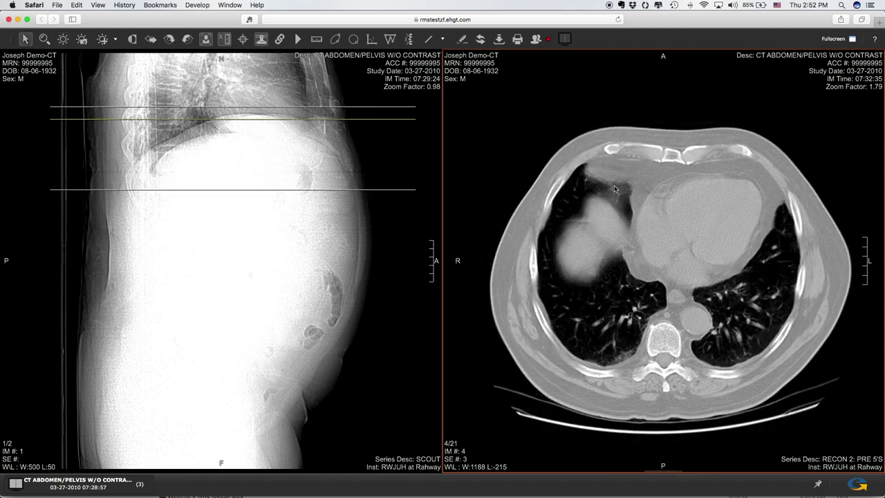
pyautogui.moveTo(614, 185); pyautogui.dragTo(616, 238)
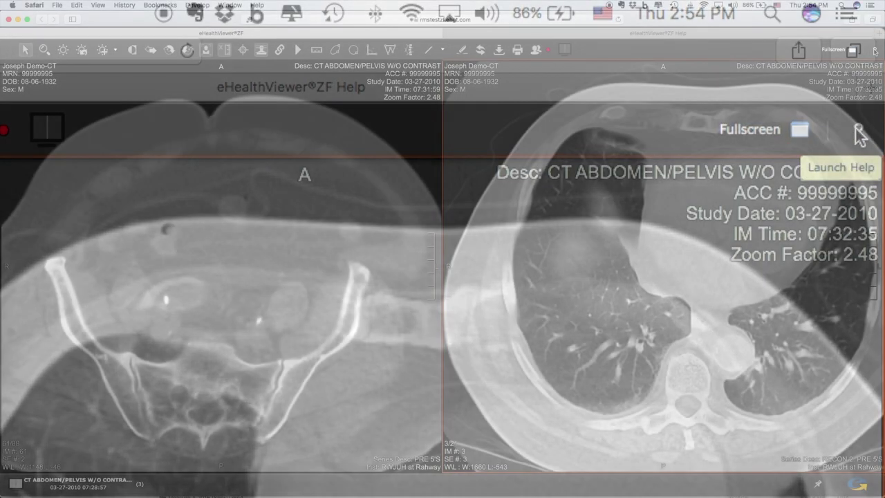
# Read the Navigate and Window and Level help topics under Image Display Tools
pyautogui.click(857, 132)
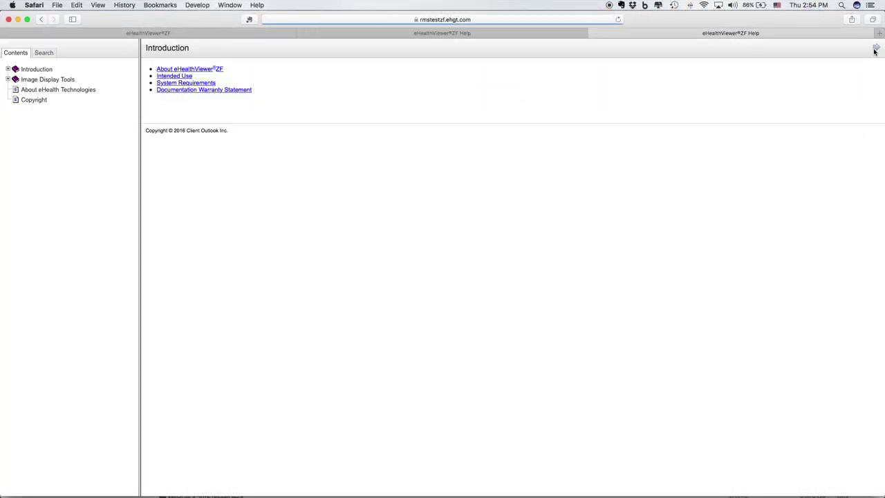
pyautogui.click(8, 80)
pyautogui.click(38, 91)
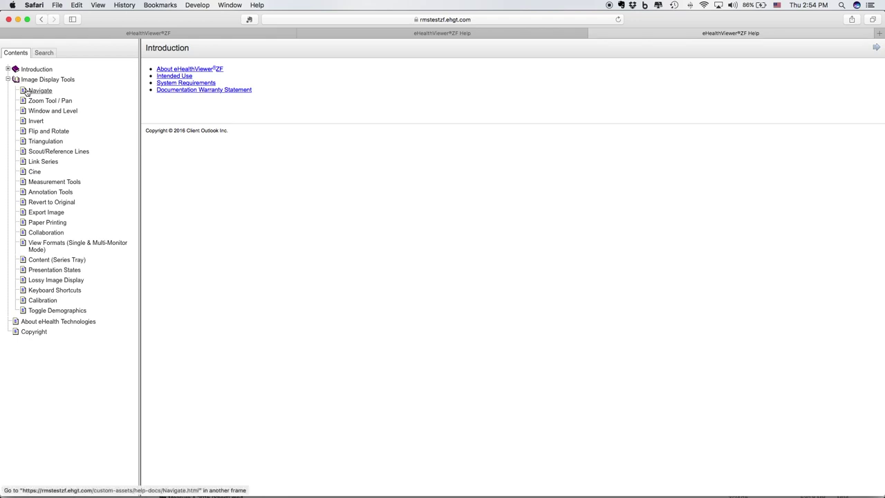
pyautogui.click(35, 111)
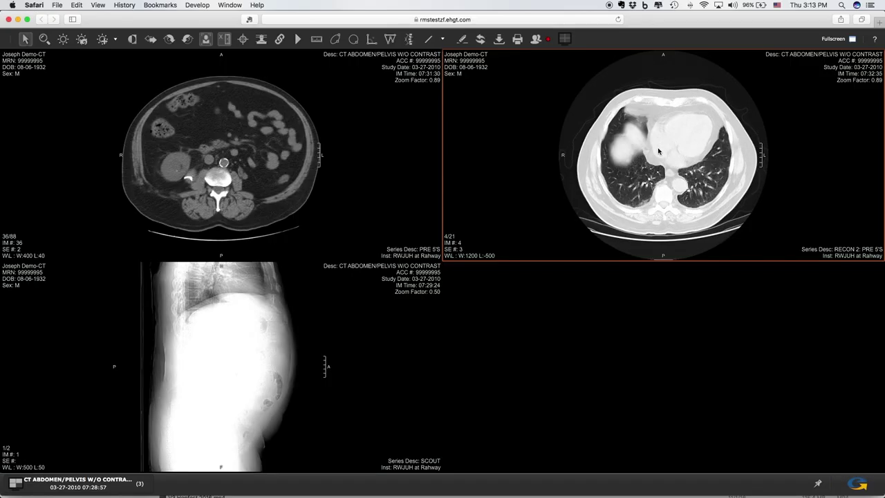
# Scroll both CT stacks with reference lines on, then place RECON 2 in the lower-right pane
pyautogui.scroll(-3, 658, 159)
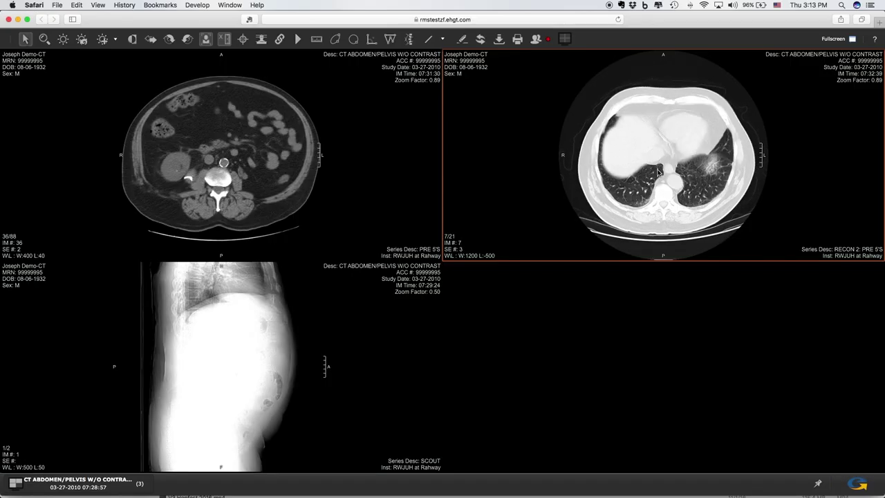
pyautogui.click(263, 40)
pyautogui.scroll(-20, 251, 108)
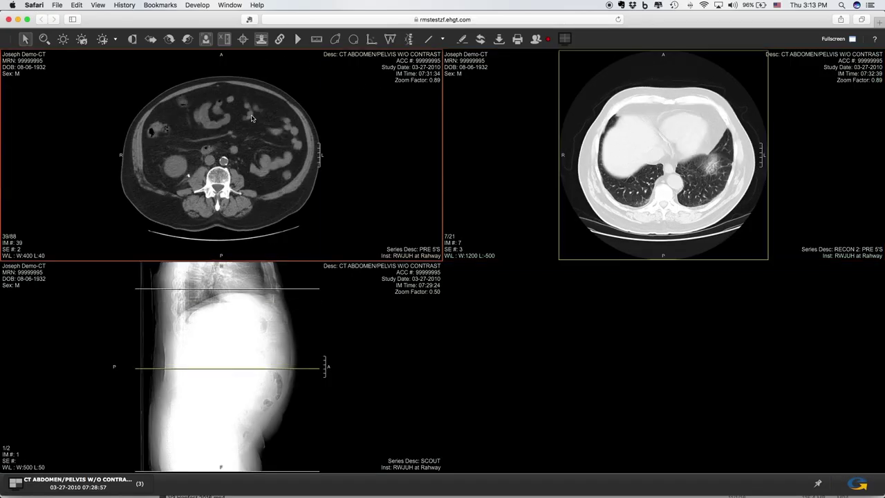
pyautogui.moveTo(245, 178)
pyautogui.mouseDown()
pyautogui.moveTo(244, 92)
pyautogui.moveTo(133, 411)
pyautogui.mouseUp()
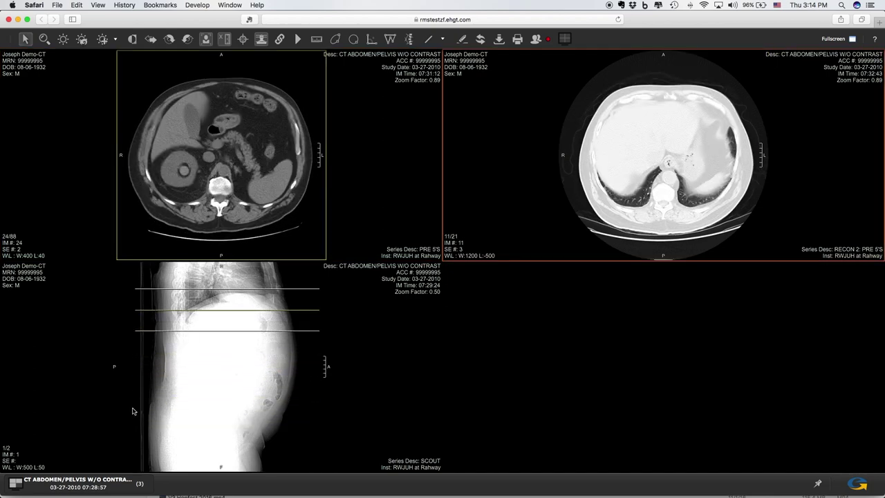
pyautogui.moveTo(105, 487)
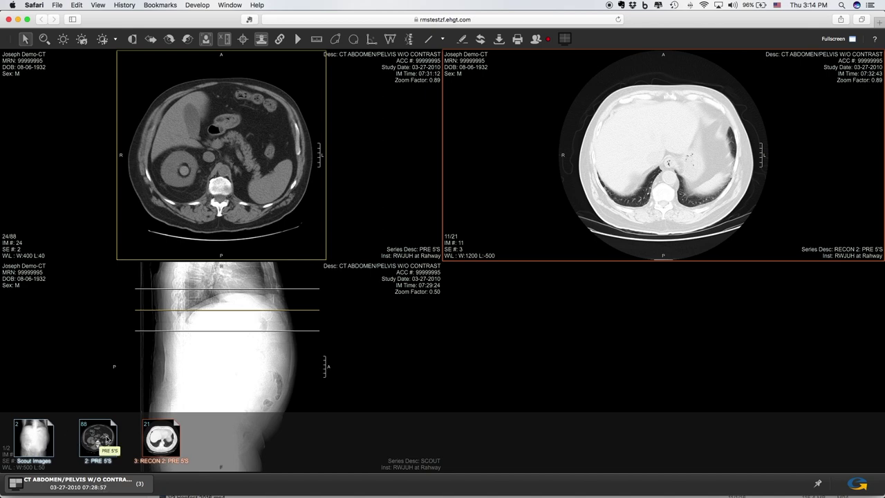
pyautogui.moveTo(168, 438)
pyautogui.mouseDown()
pyautogui.moveTo(432, 398)
pyautogui.moveTo(634, 333)
pyautogui.mouseUp()
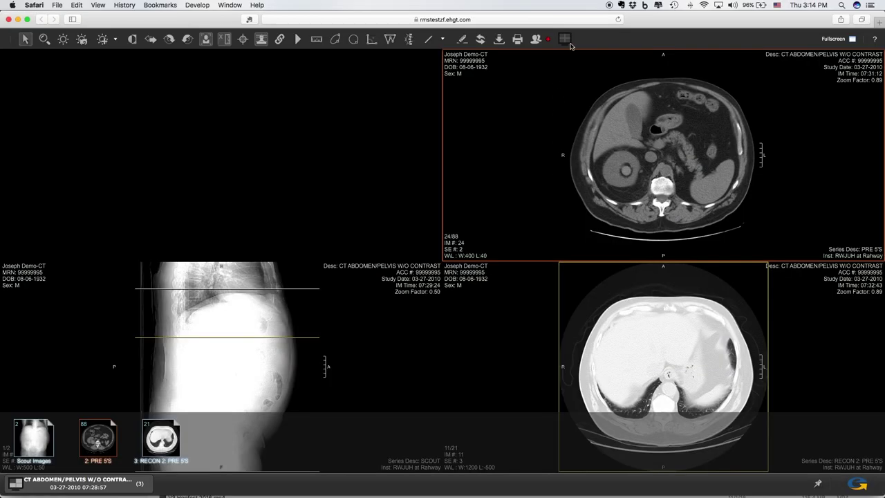
# Switch to the 1x2 Series layout and load Scout Images into the empty second pane
pyautogui.click(570, 43)
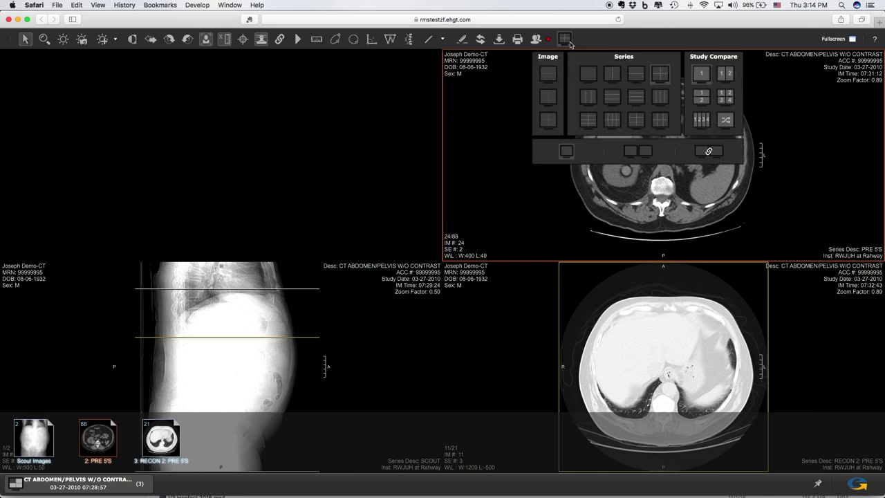
pyautogui.click(612, 73)
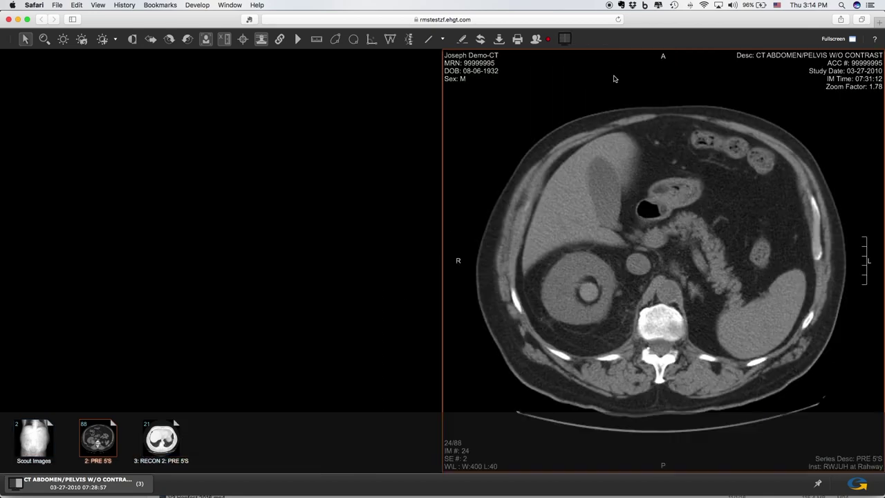
pyautogui.moveTo(34, 437); pyautogui.dragTo(139, 233)
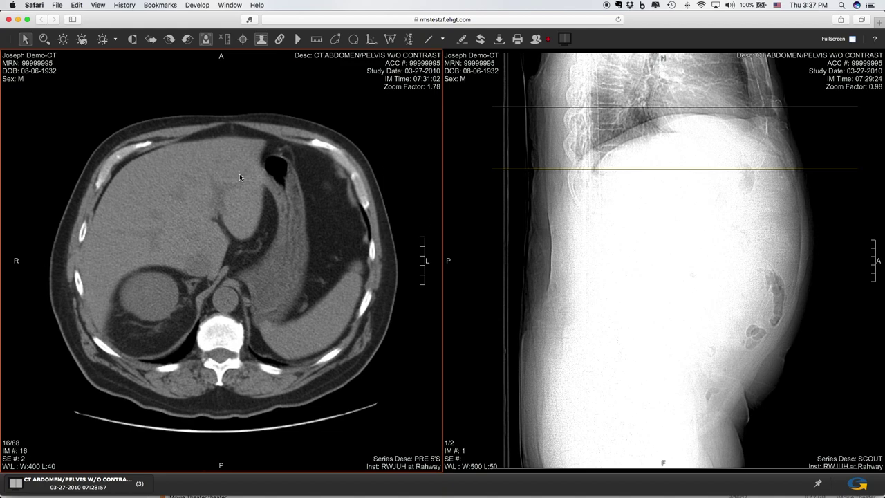
# Page the axial abdomen stack down to slice 13/88 at liver level
pyautogui.scroll(-5, 239, 174)
pyautogui.scroll(-10, 240, 202)
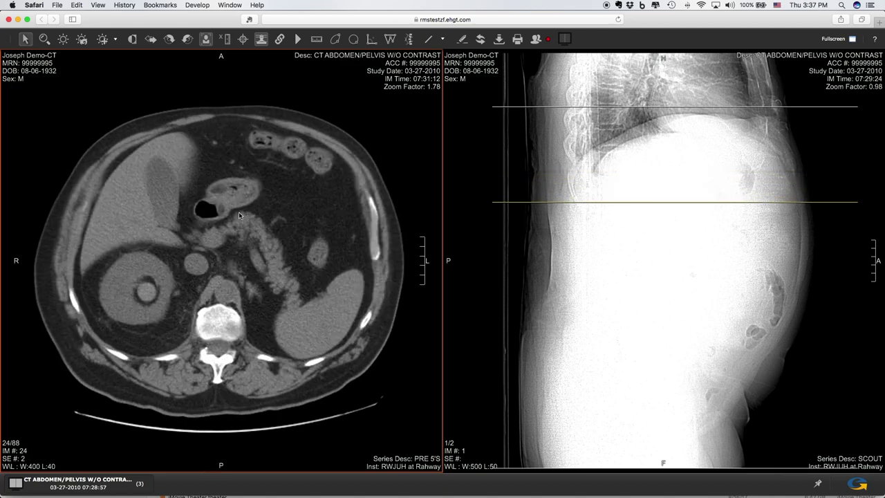
pyautogui.moveTo(238, 248)
pyautogui.mouseDown()
pyautogui.moveTo(237, 311)
pyautogui.moveTo(231, 115)
pyautogui.moveTo(233, 157)
pyautogui.mouseUp()
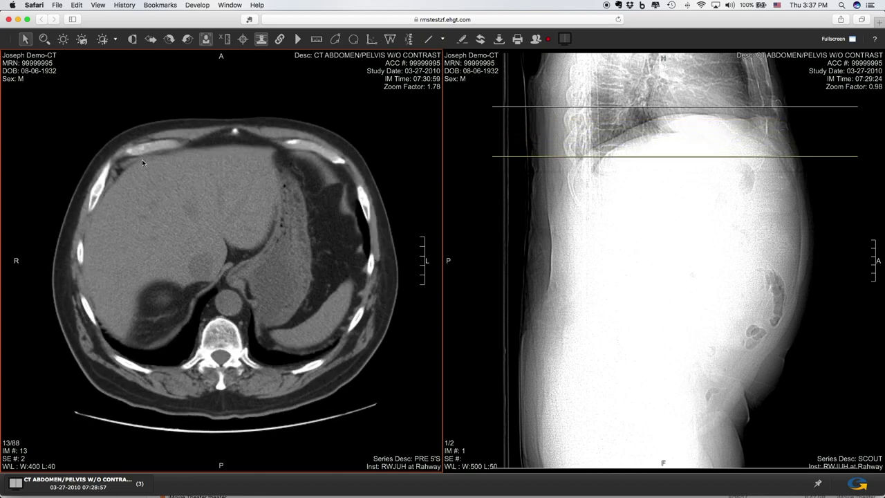
# Zoom in on the axial image, pan to the aorta and spine, then revert to 1.78 zoom
pyautogui.click(46, 40)
pyautogui.scroll(10, 211, 272)
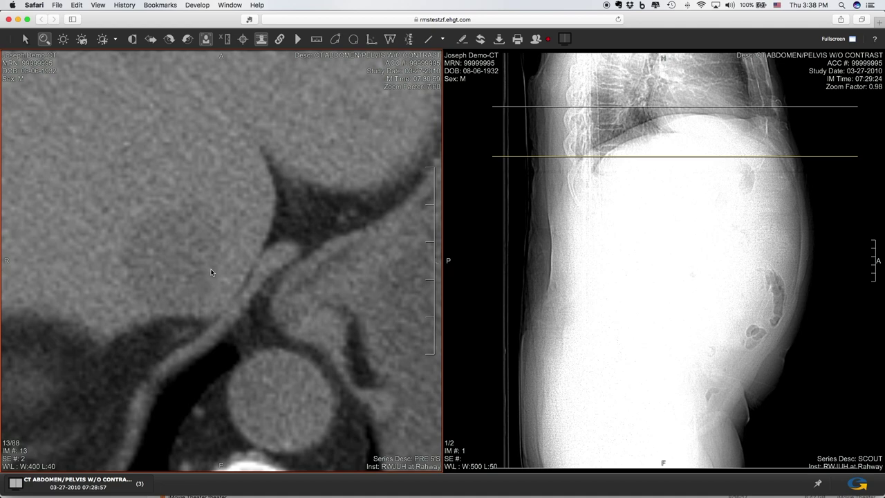
pyautogui.moveTo(268, 376)
pyautogui.mouseDown()
pyautogui.moveTo(232, 244)
pyautogui.moveTo(243, 211)
pyautogui.moveTo(266, 254)
pyautogui.mouseUp()
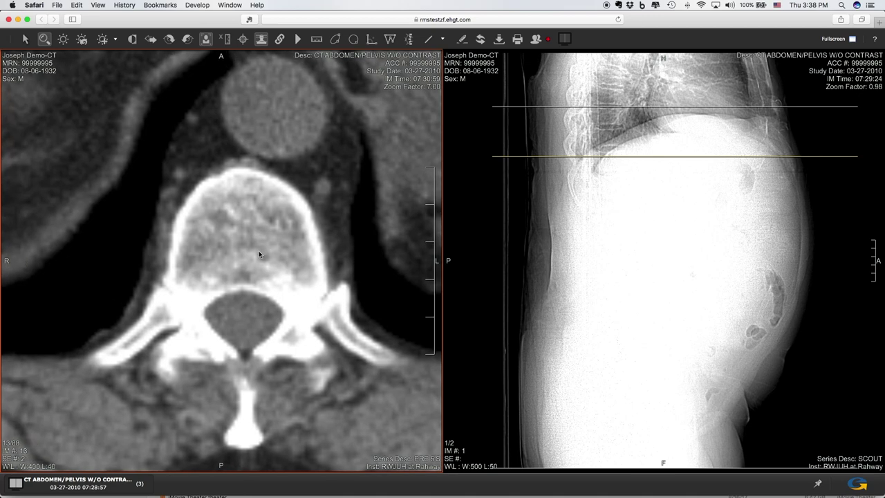
pyautogui.click(480, 39)
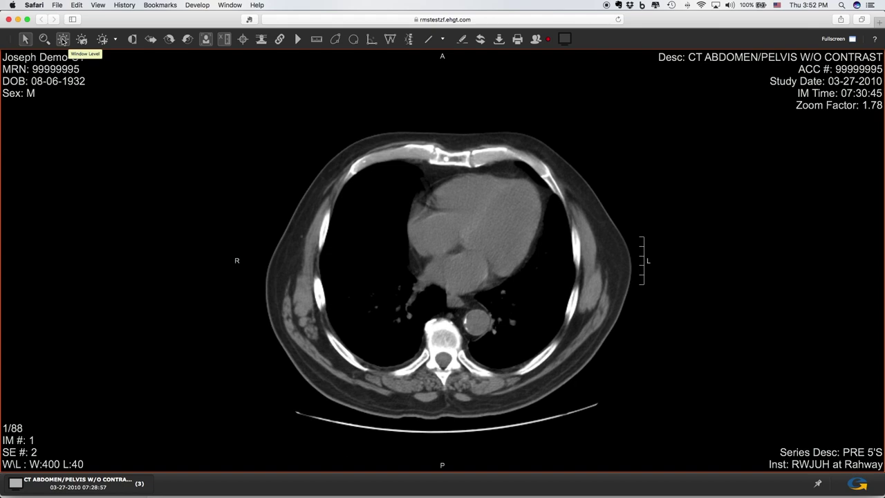
# Try different window/level settings on the chest slice, then reset it to W:400 L:40
pyautogui.click(62, 40)
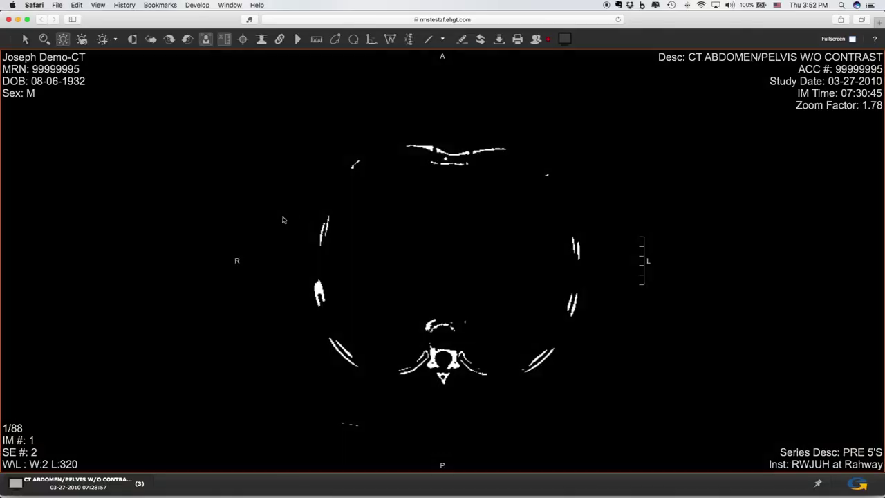
pyautogui.click(81, 40)
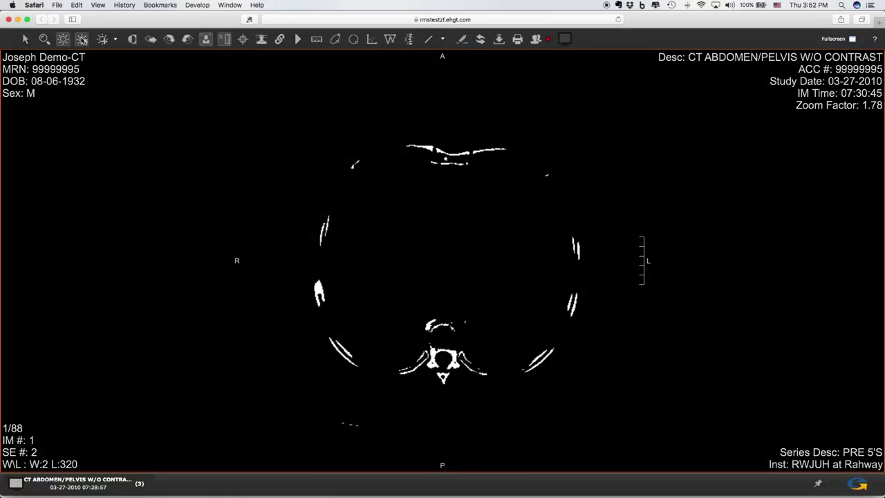